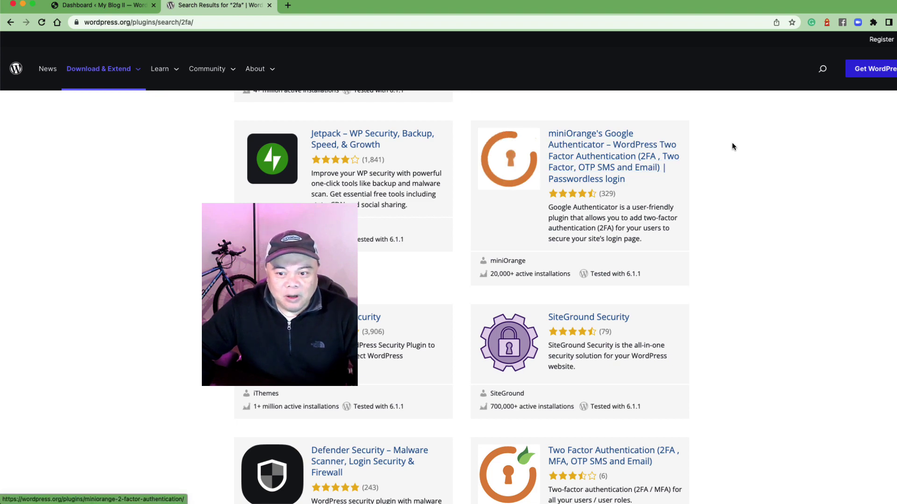
# Step: Scroll through the '2fa' plugin search results to find miniOrange's Google Authenticator
pyautogui.scroll(-3, 733, 146)
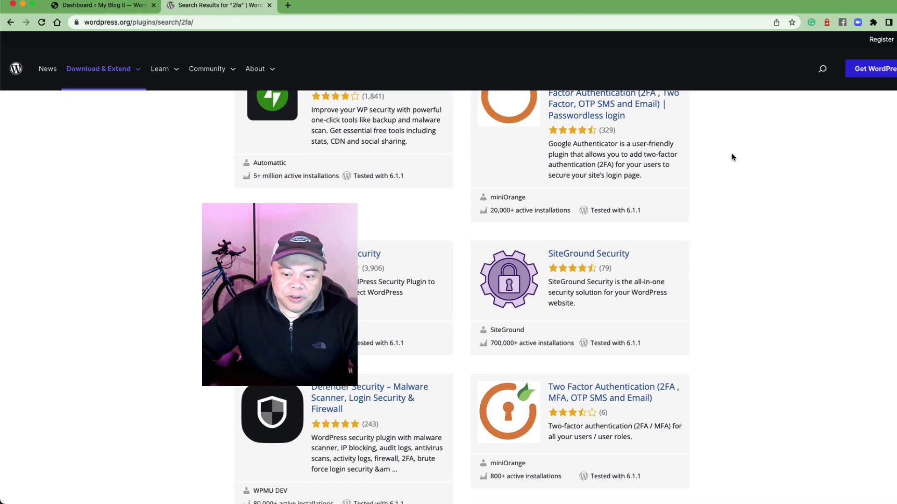
pyautogui.scroll(-3, 733, 157)
pyautogui.scroll(7, 686, 345)
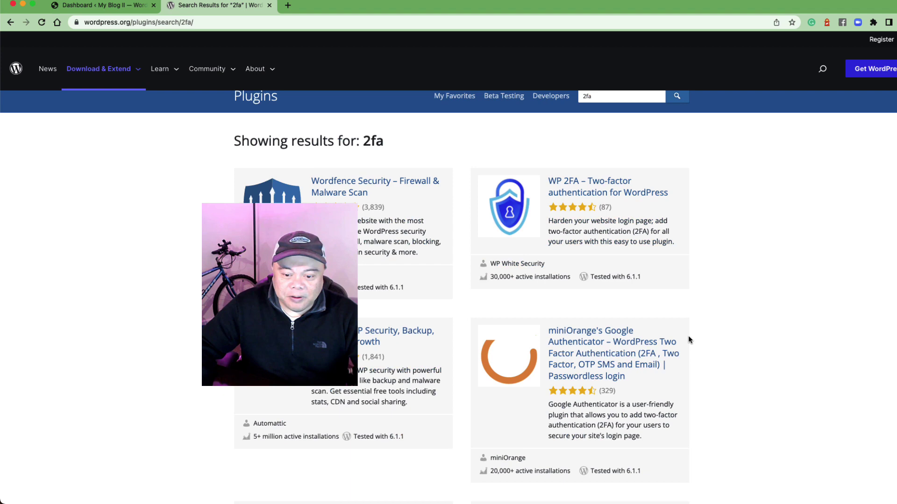
pyautogui.scroll(-1, 692, 276)
pyautogui.scroll(-4, 668, 284)
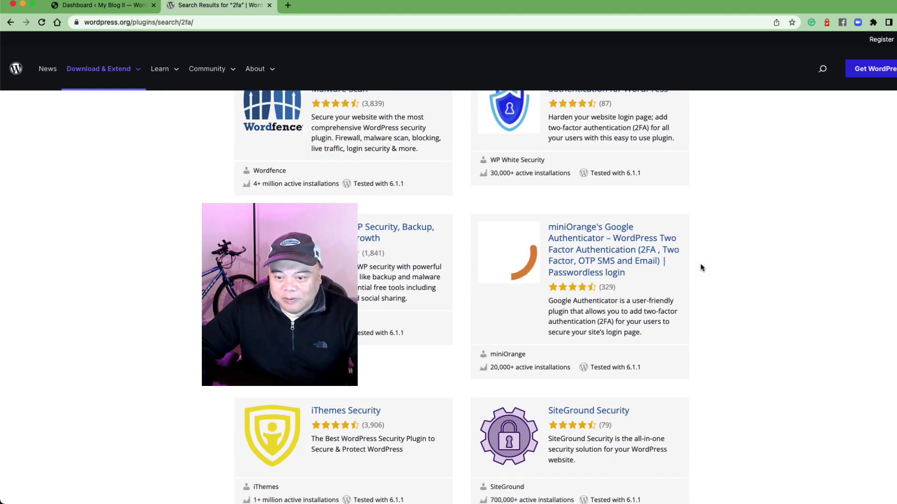
pyautogui.scroll(-1, 707, 268)
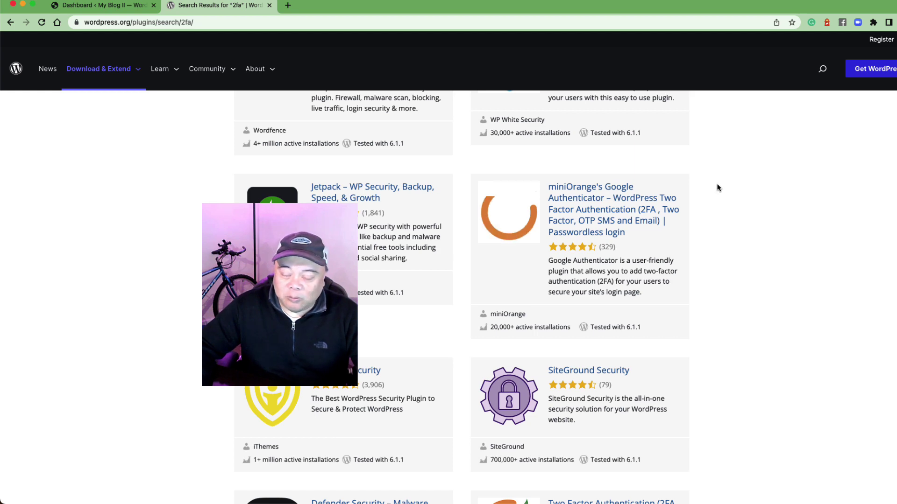
pyautogui.scroll(-3, 716, 186)
pyautogui.scroll(-5, 716, 188)
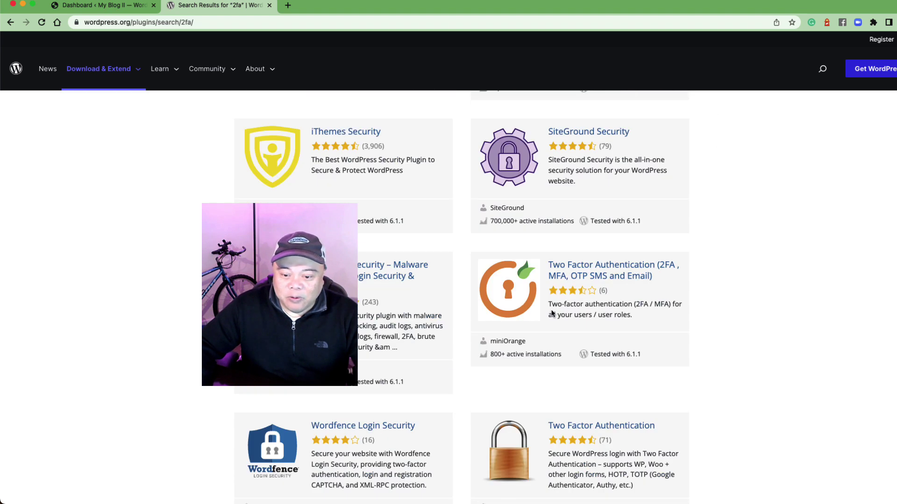
pyautogui.scroll(10, 734, 212)
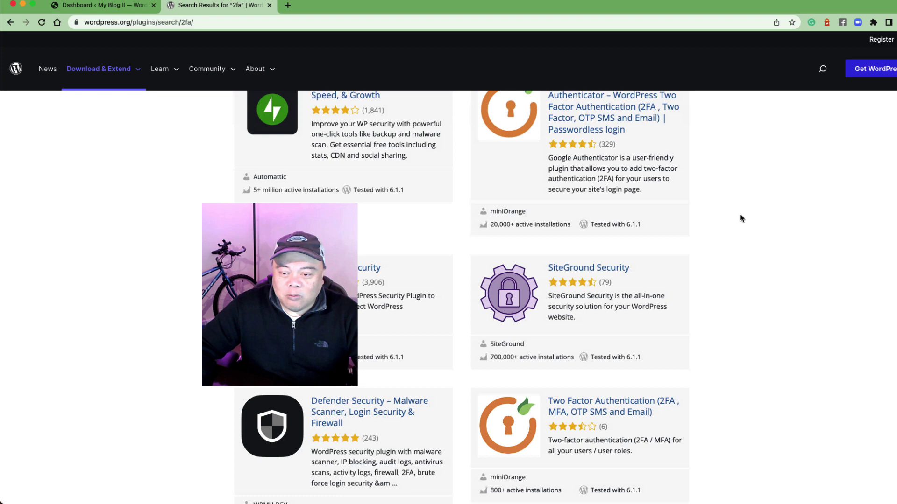
pyautogui.scroll(-3, 729, 219)
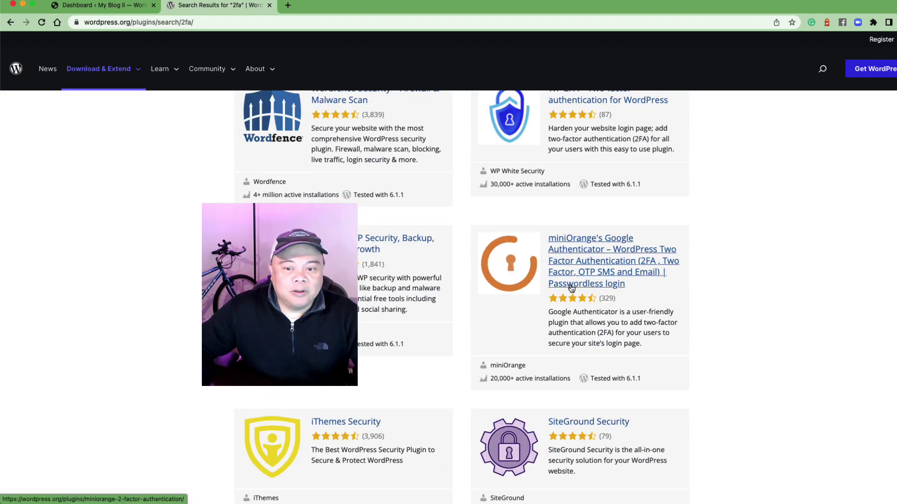
# Step: Open the miniOrange plugin page, then search the site's Add New Plugins screen for '2FA'
pyautogui.click(578, 282)
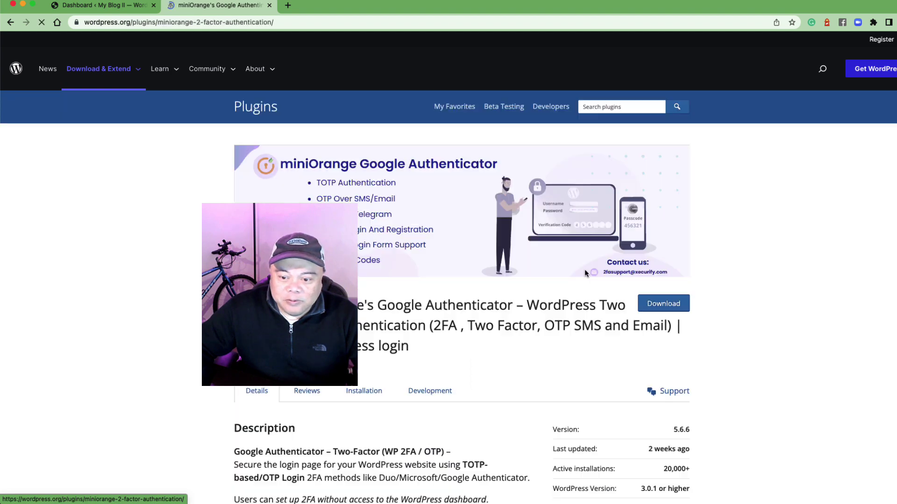
pyautogui.click(103, 5)
pyautogui.click(23, 189)
pyautogui.click(18, 186)
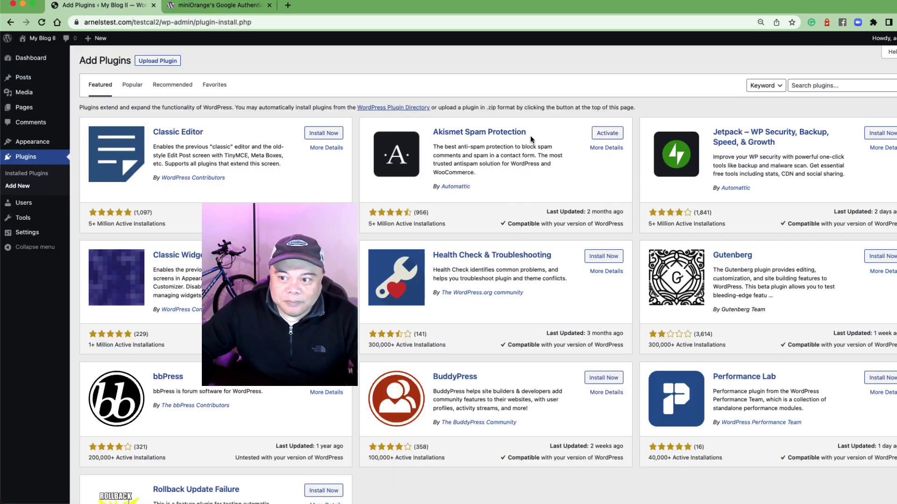
pyautogui.click(818, 85)
pyautogui.write('2FA')
pyautogui.press('Return')
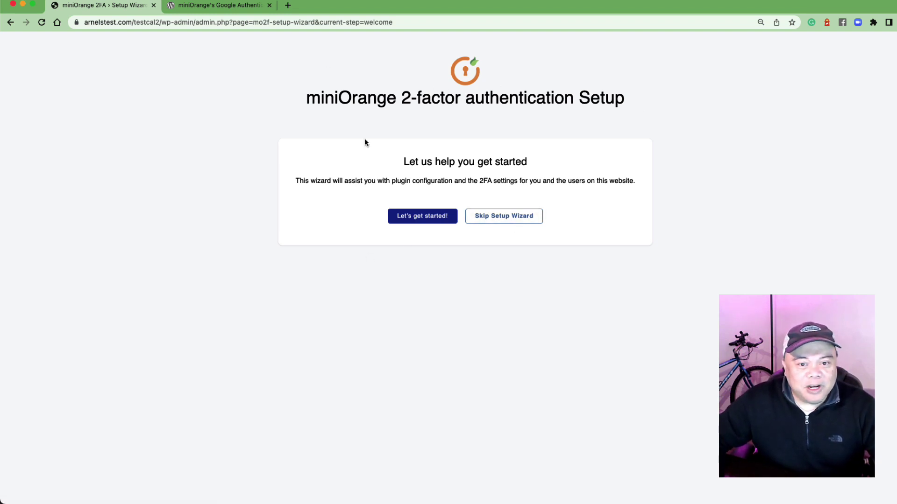
# Step: Start the setup wizard, keeping 'Users should setup 2FA after first login' selected
pyautogui.click(418, 220)
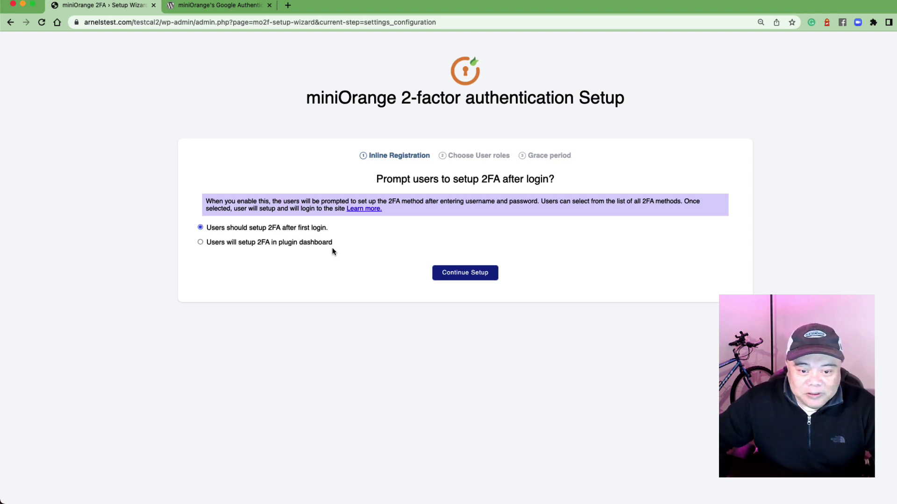
pyautogui.click(464, 280)
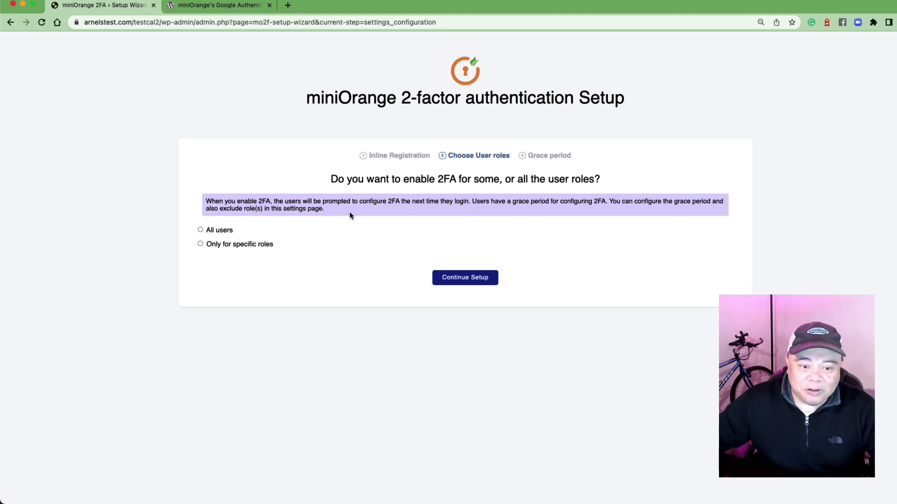
# Step: Choose 'All users' as the user roles required to use 2FA
pyautogui.click(208, 233)
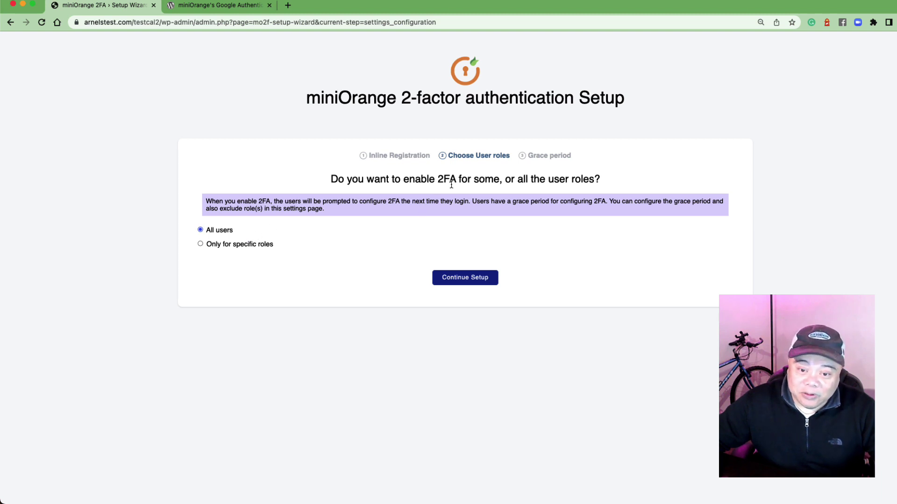
# Step: Give users a grace period of 5 days and finish the wizard with All done
pyautogui.click(463, 281)
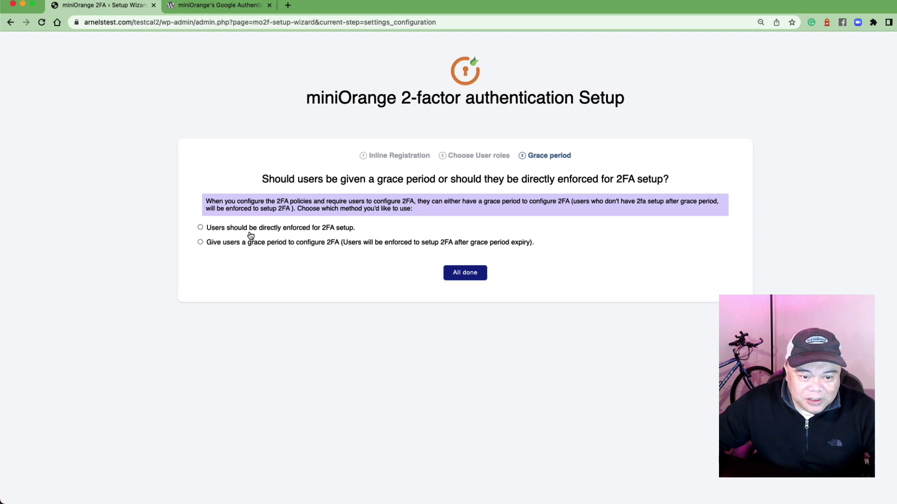
pyautogui.click(201, 242)
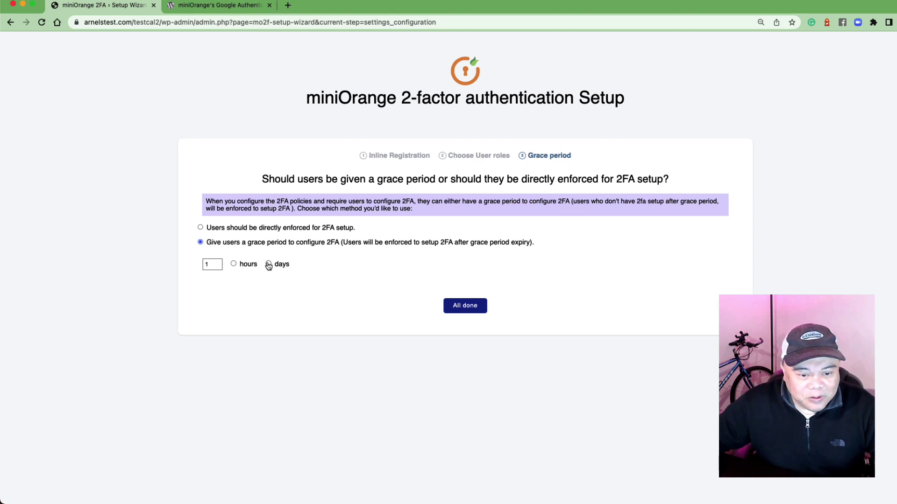
pyautogui.click(216, 268)
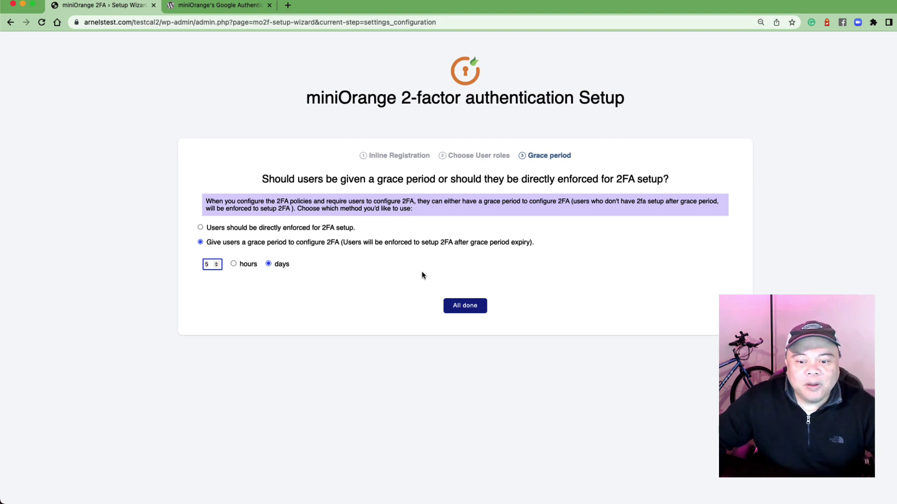
pyautogui.click(468, 311)
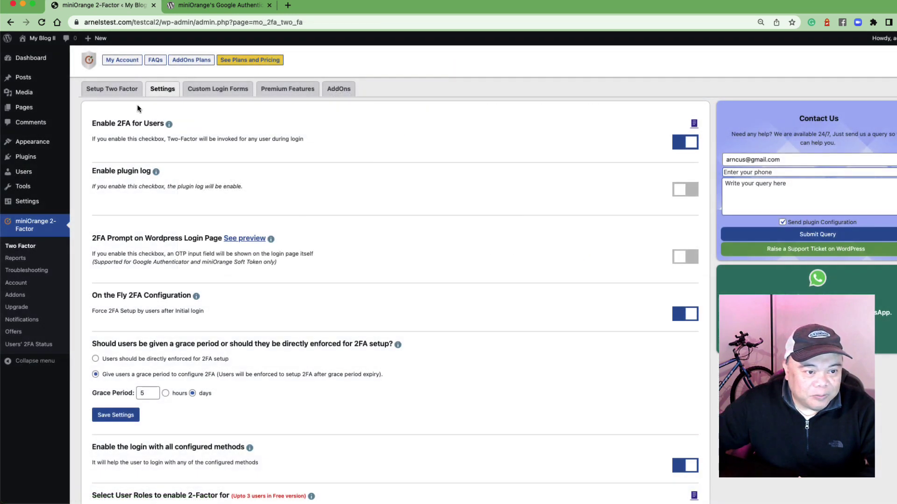
# Step: Show the Setup Two Factor method cards, including Google Authenticator and OTP Over SMS
pyautogui.click(115, 92)
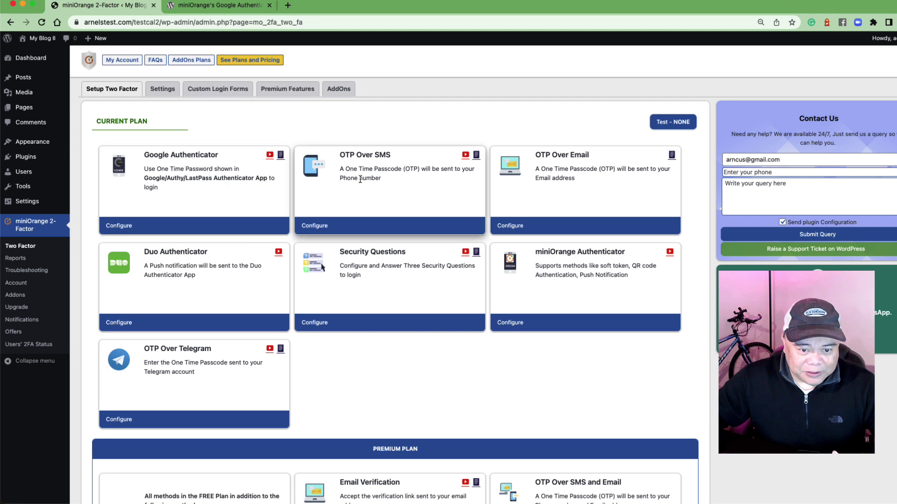
pyautogui.scroll(-5, 360, 179)
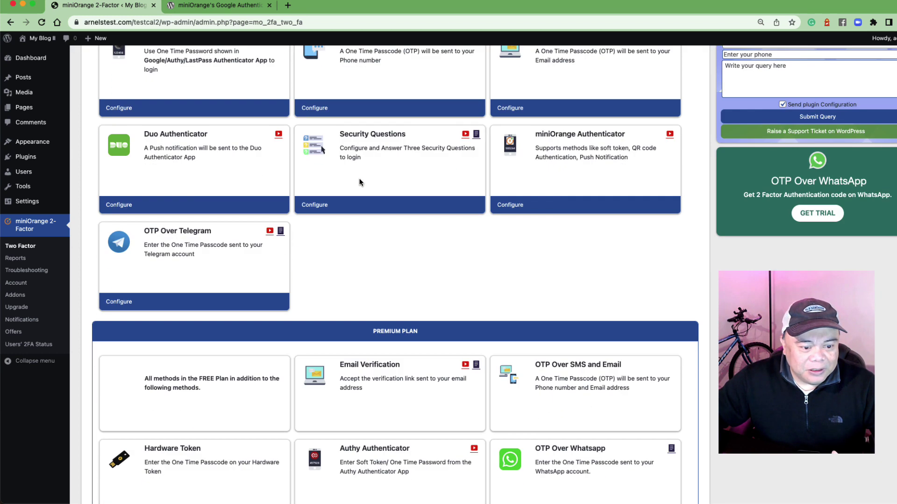
pyautogui.scroll(-4, 360, 182)
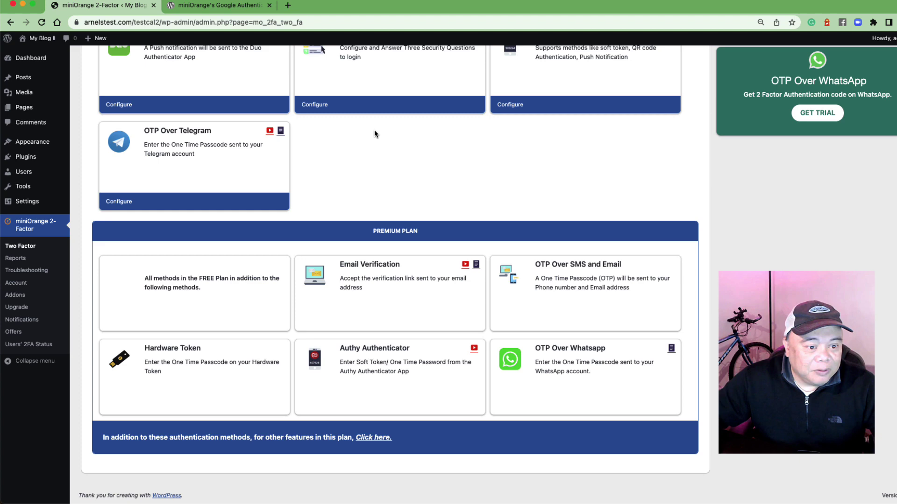
pyautogui.scroll(5, 372, 140)
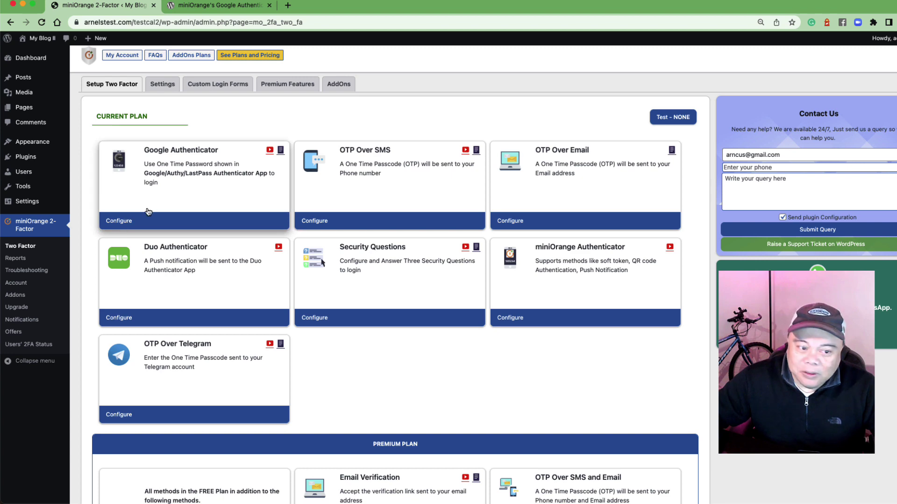
# Step: Configure Google Authenticator and submit the verification code from the authenticator app
pyautogui.click(117, 224)
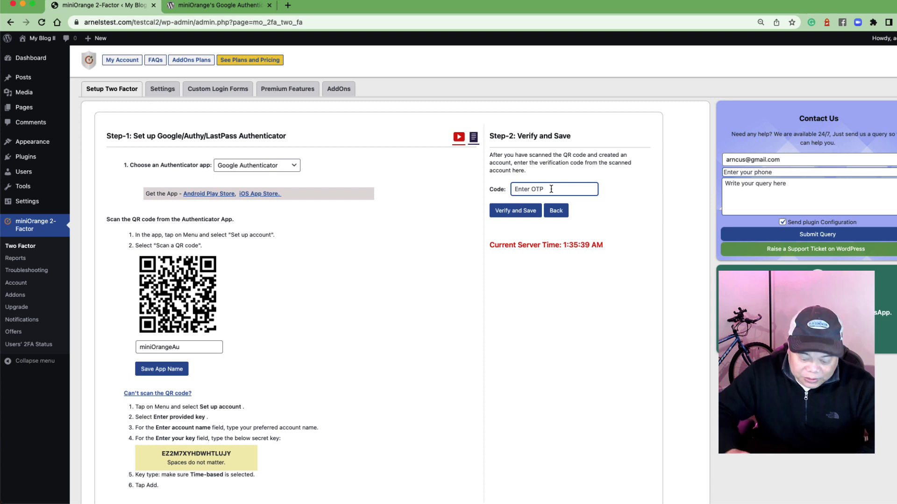
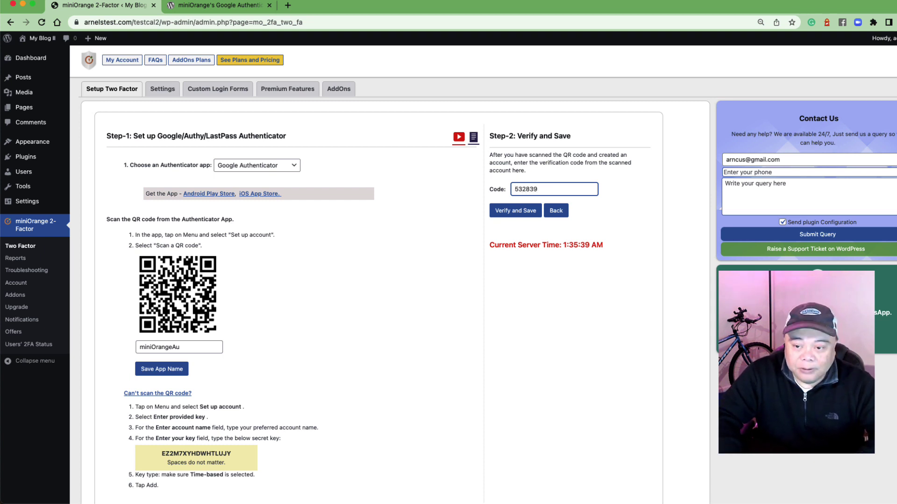
pyautogui.press('Return')
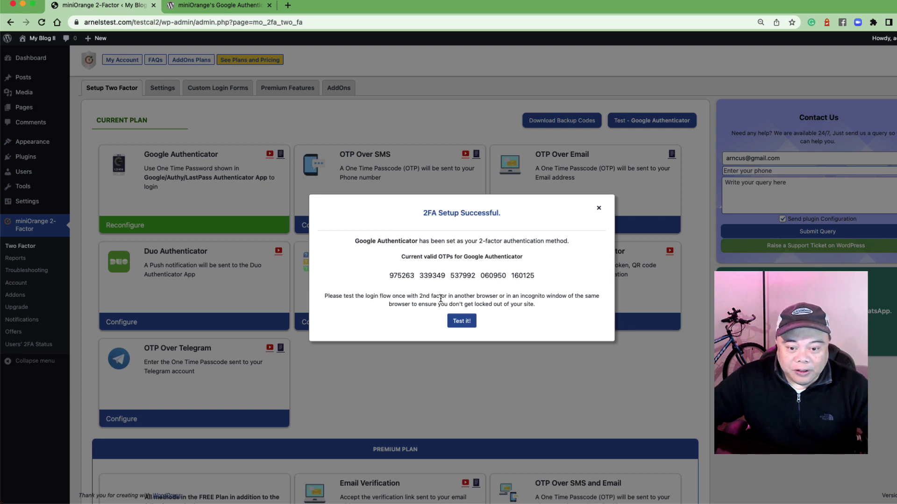
# Step: Test the new Google Authenticator setup, submitting the test form without a code
pyautogui.click(462, 321)
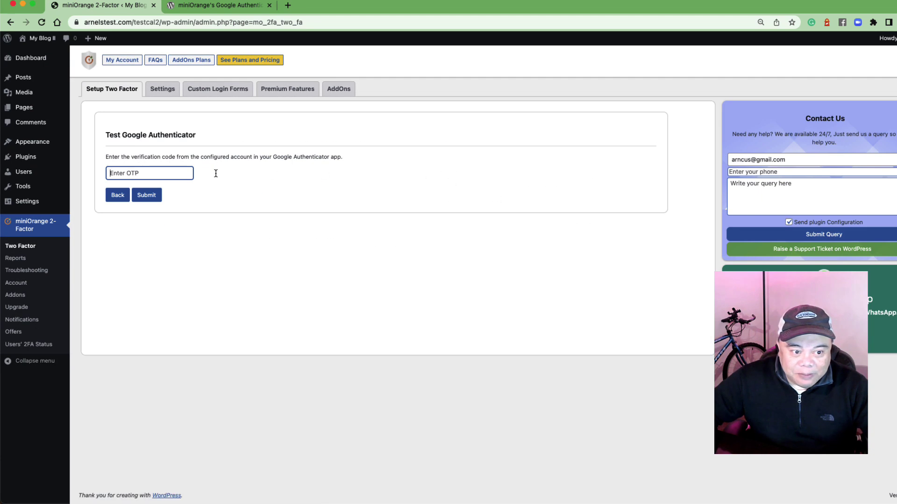
pyautogui.click(154, 203)
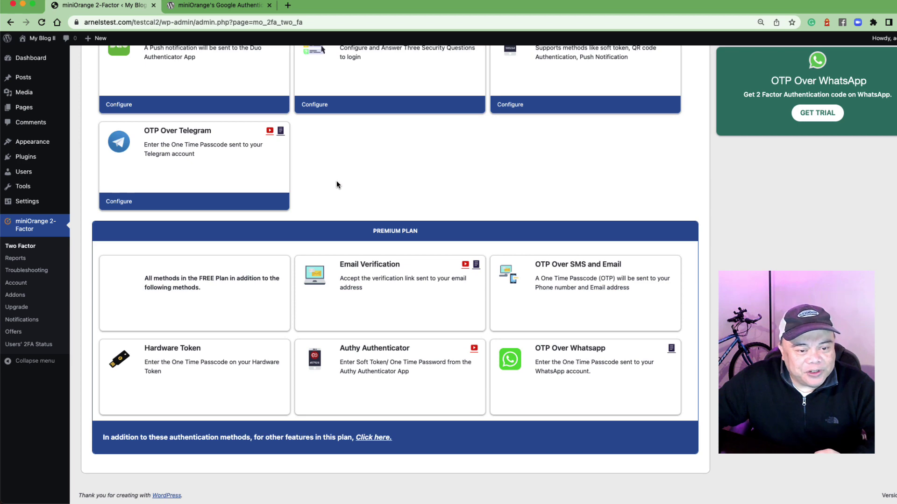
# Step: Scroll back to the top of the Setup Two Factor page to reach the Settings tab
pyautogui.scroll(3, 337, 181)
pyautogui.scroll(5, 338, 179)
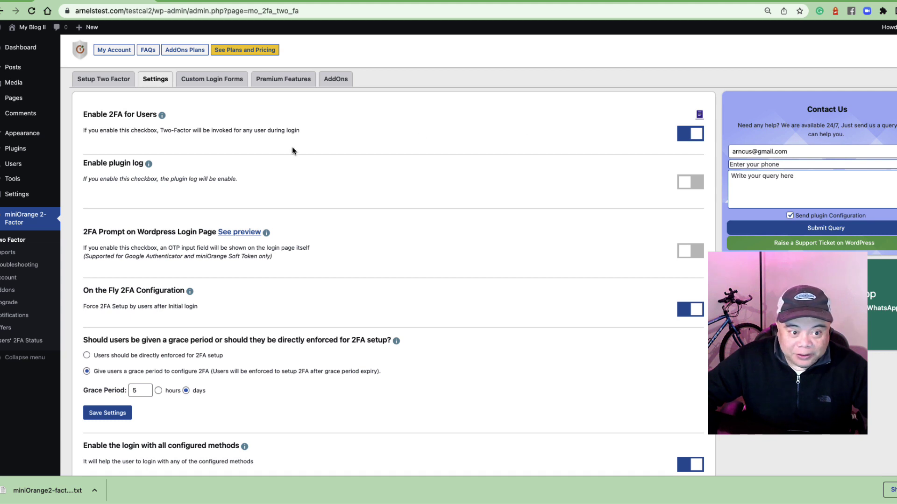
# Step: Toggle Enable 2FA for Users off and back on so it stays enabled
pyautogui.click(695, 135)
pyautogui.click(695, 135)
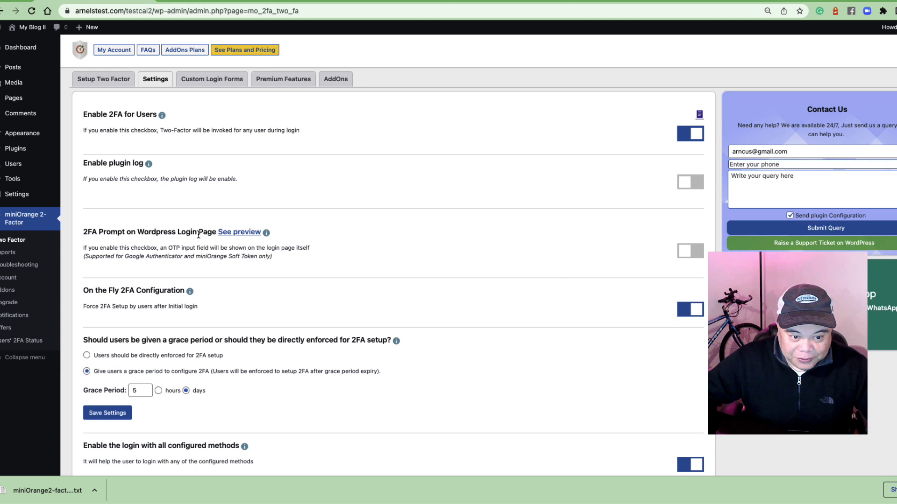
# Step: Preview the 2FA prompt for the WordPress login page, then return to the settings list
pyautogui.click(249, 233)
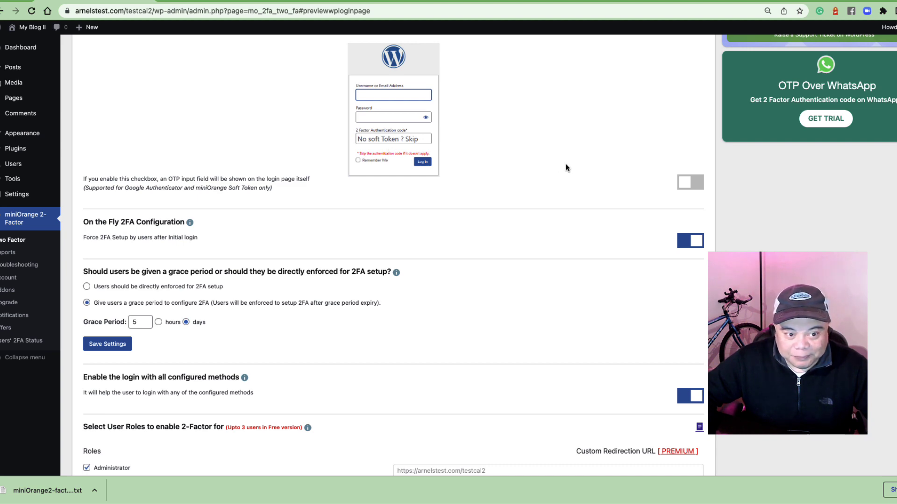
pyautogui.press('super+bracketleft')
pyautogui.scroll(-3, 287, 254)
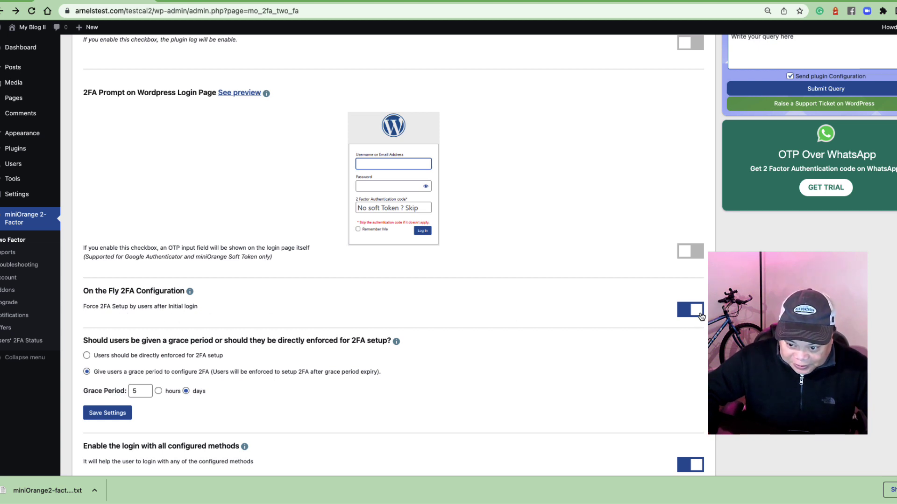
pyautogui.scroll(-1, 538, 318)
pyautogui.scroll(-3, 538, 318)
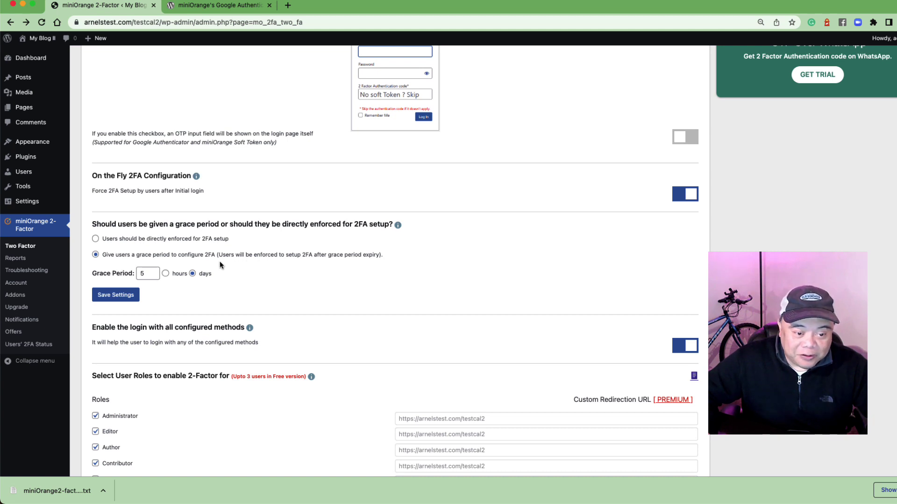
# Step: Scroll to Select User Roles and highlight the free-version three-user limit note
pyautogui.scroll(-3, 216, 265)
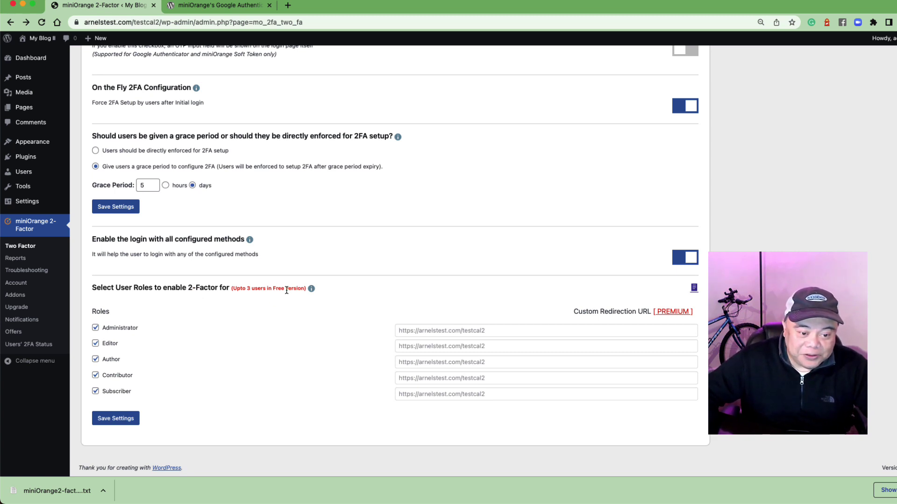
pyautogui.moveTo(231, 289); pyautogui.dragTo(300, 288)
pyautogui.click(271, 310)
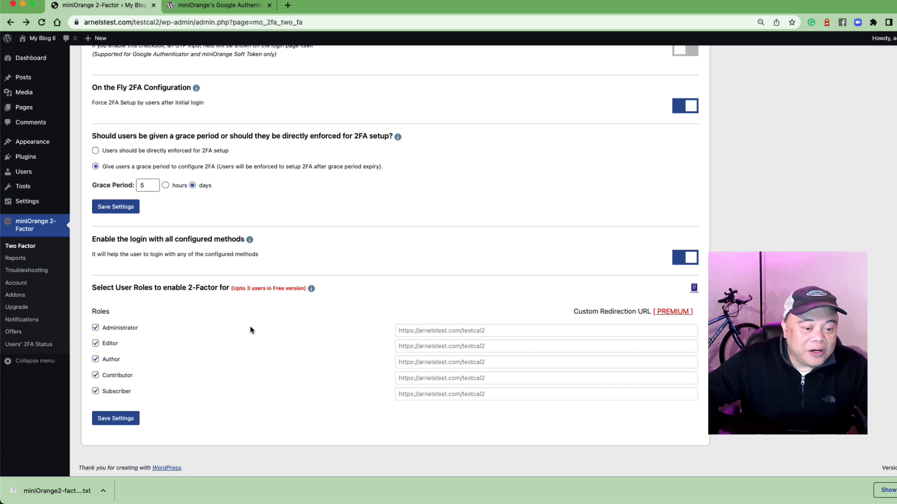
pyautogui.moveTo(230, 288); pyautogui.dragTo(307, 289)
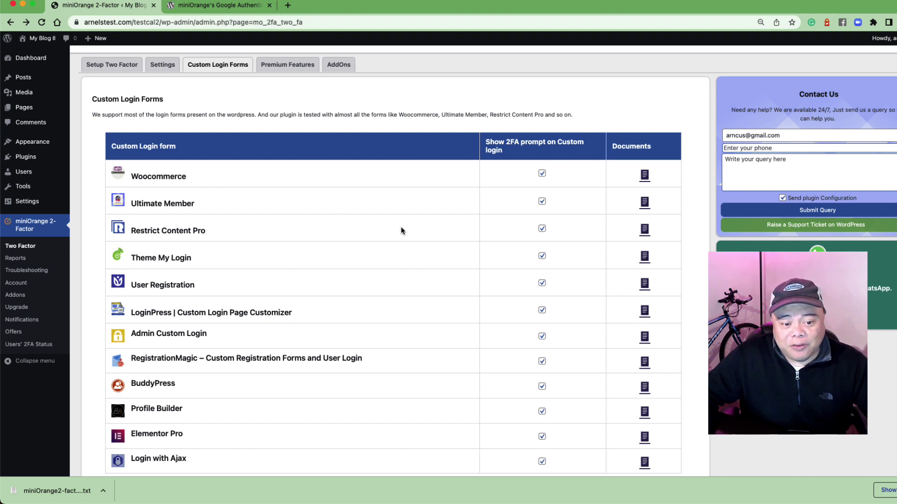
pyautogui.scroll(-5, 258, 195)
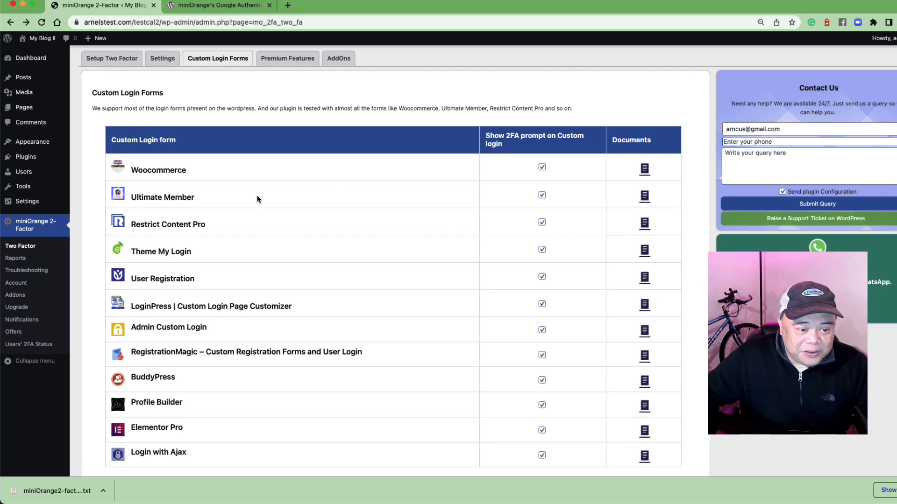
pyautogui.scroll(-2, 278, 202)
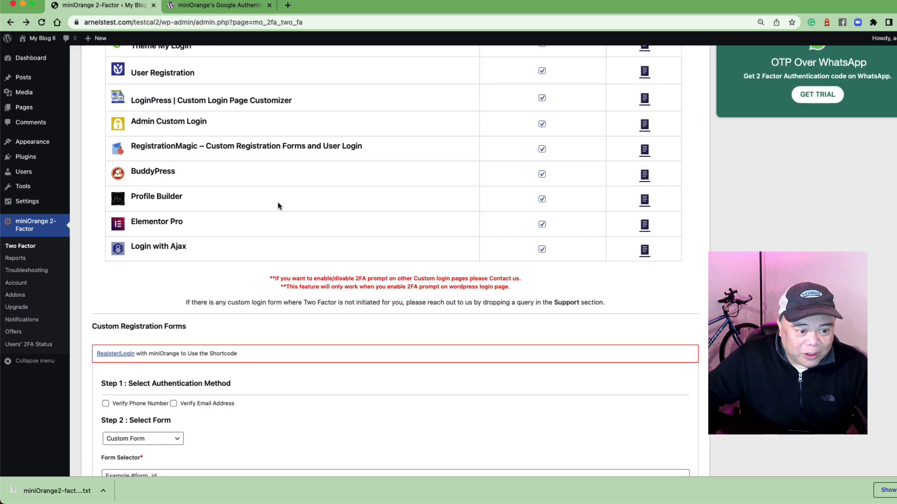
pyautogui.scroll(4, 277, 202)
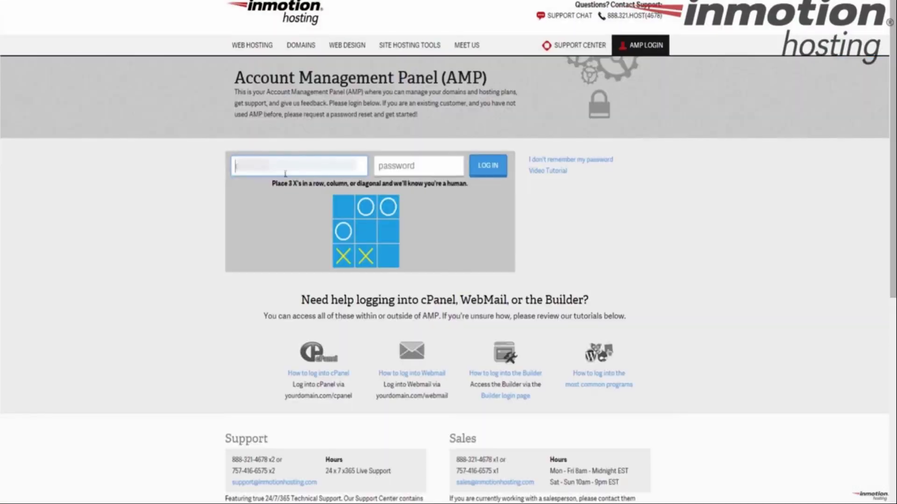
pyautogui.write('•')
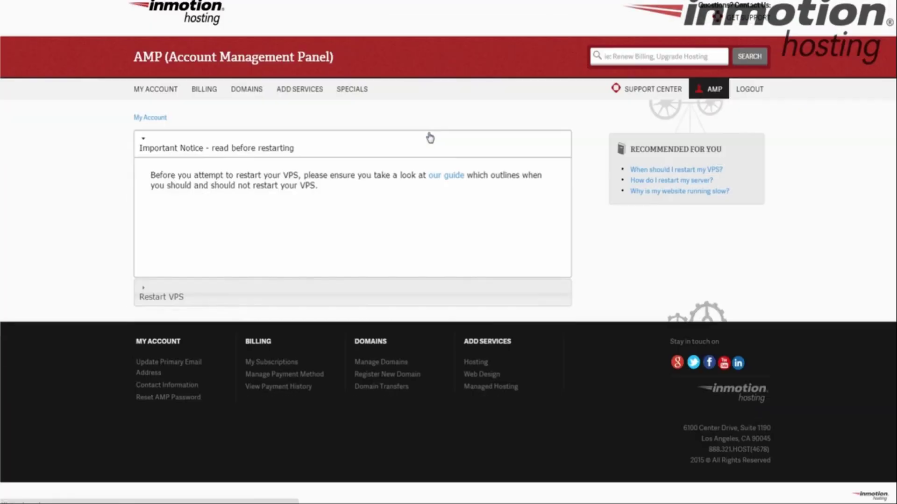